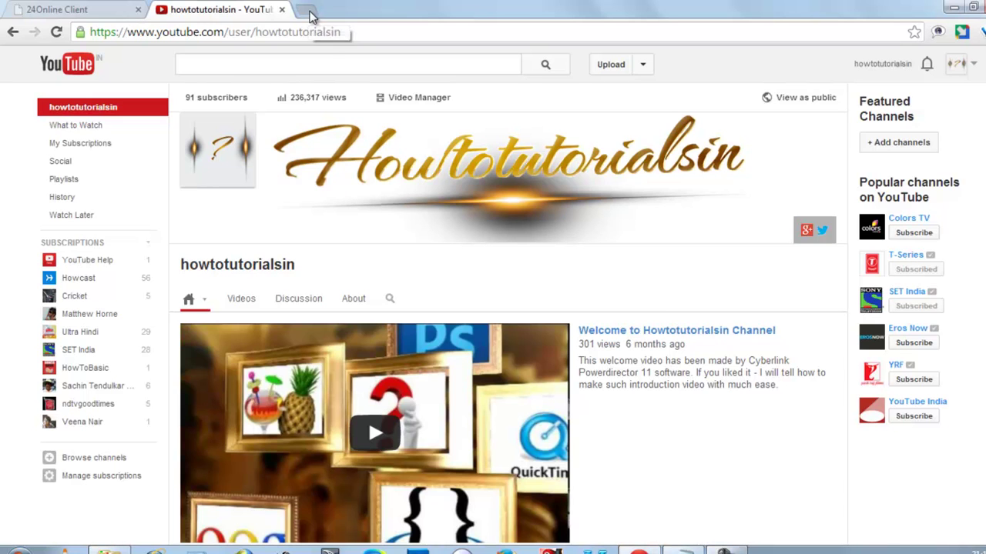
- Load onlinesbi.com in a new browser tab from the 'onli' address-bar suggestion
left_click(309, 12)
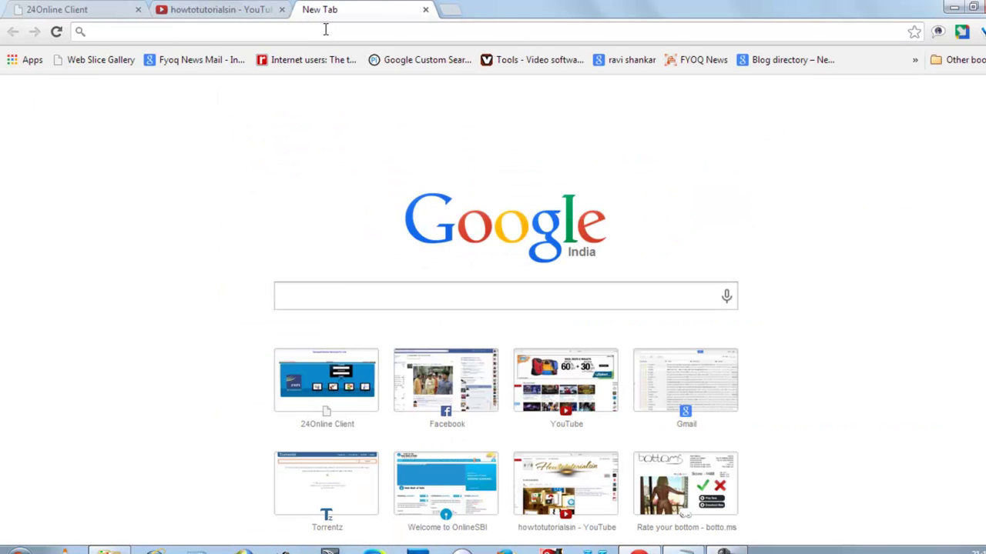
type("onlinesbi.com")
key("Return")
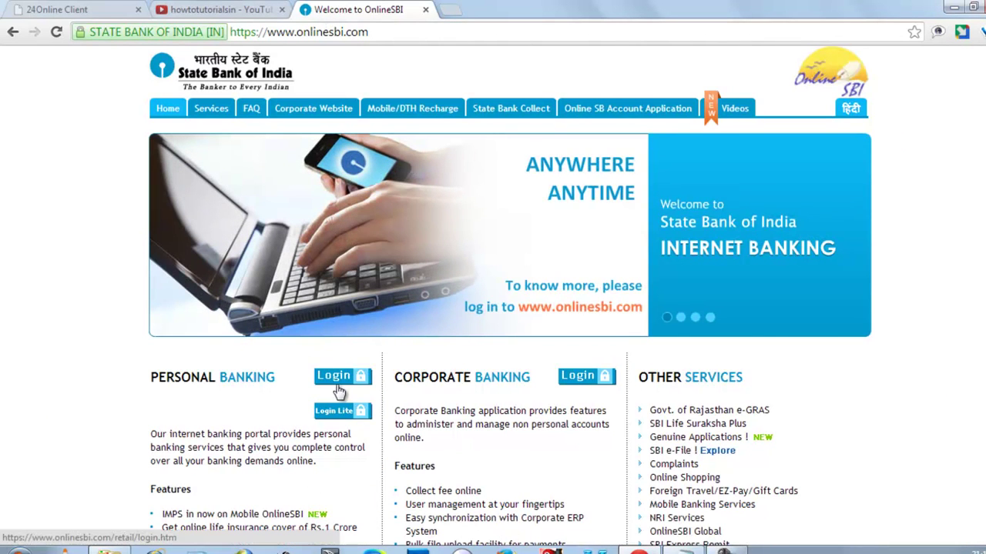
- Continue past the security notice to the Personal Banking login form and tick Enable Virtual Keyboard
left_click(339, 391)
scroll(342, 388, "down", 3)
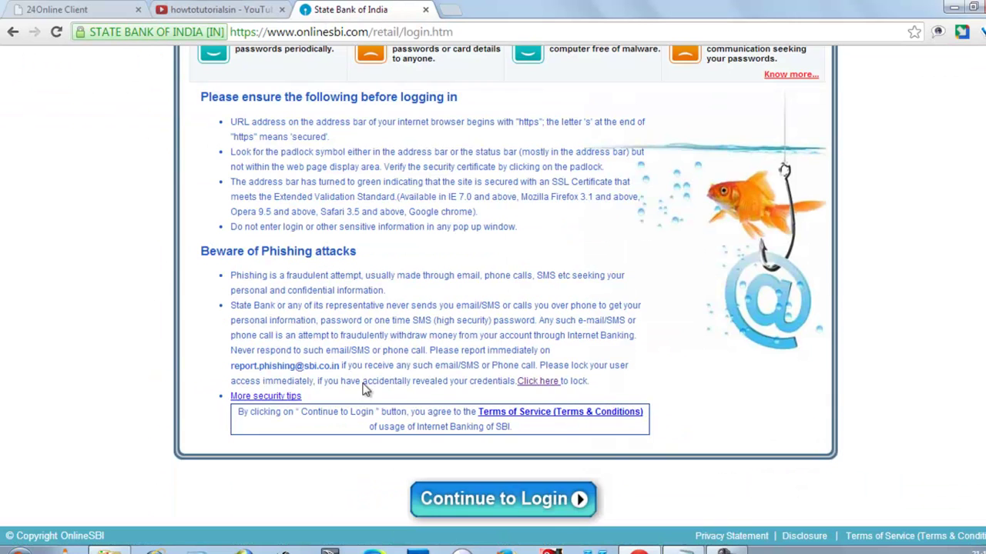
left_click(503, 499)
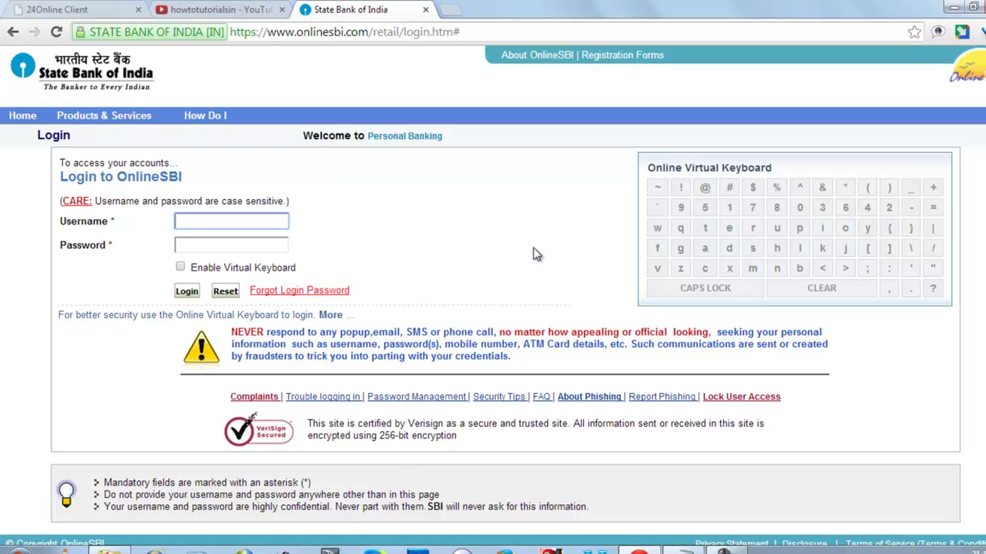
left_click(180, 267)
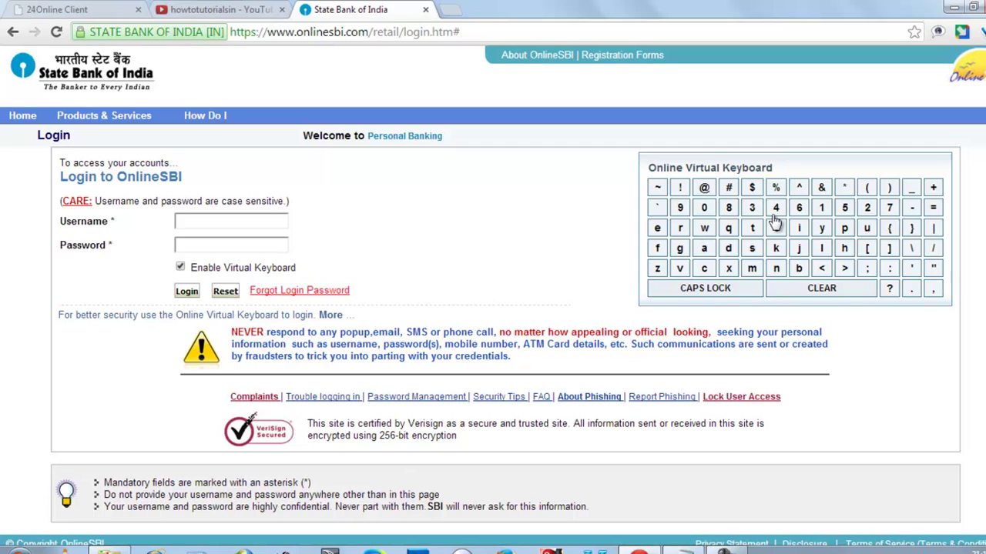
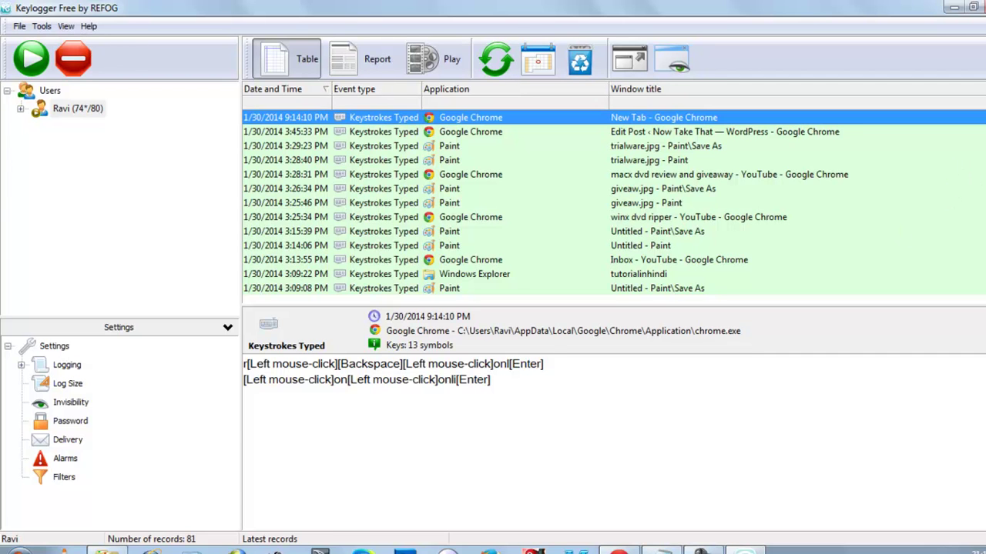
- Review several captured keystroke entries, ending on the newest Chrome entry
left_click(500, 160)
left_click(500, 259)
left_click(501, 132)
left_click(507, 117)
- Check the File menu's save and send options, then minimize the keylogger to show Chrome
left_click(20, 27)
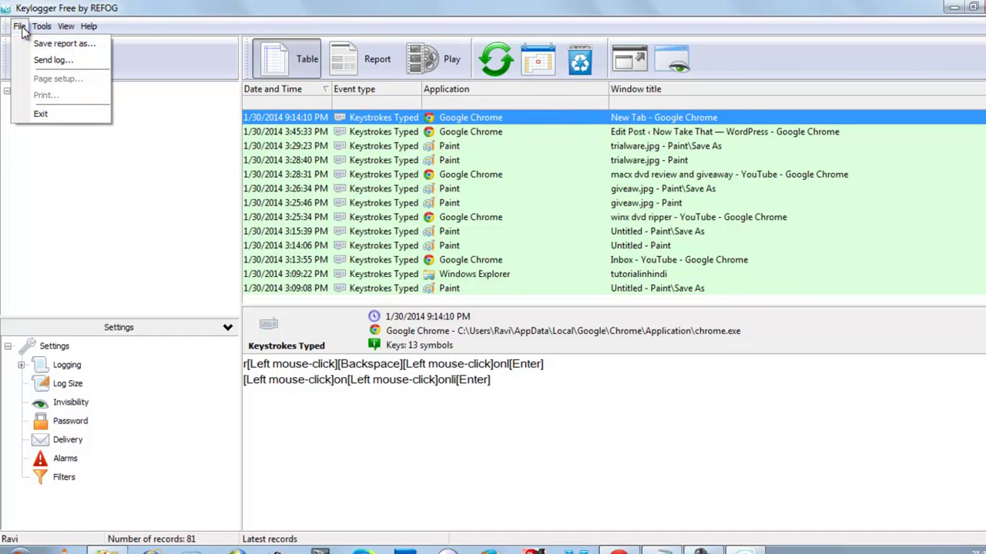
left_click(181, 128)
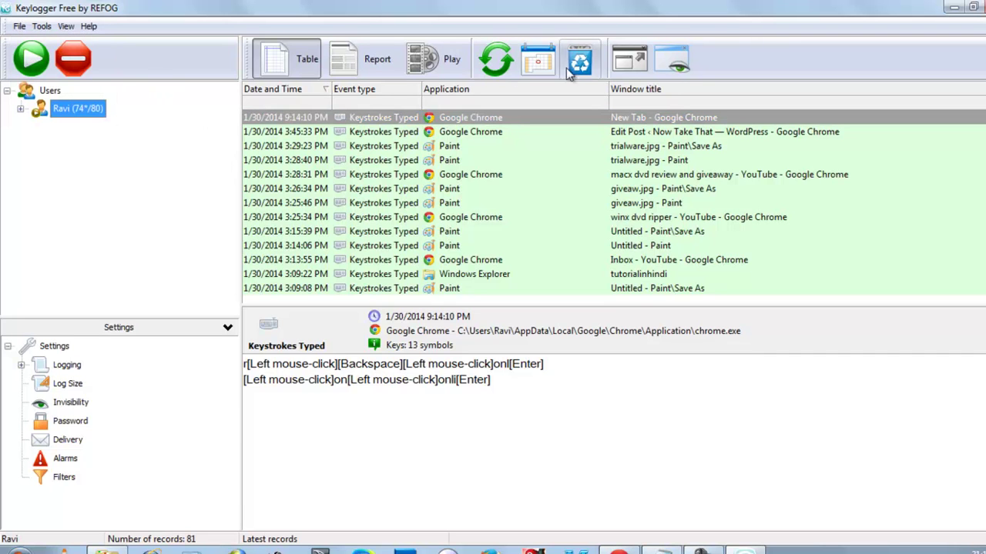
left_click(951, 10)
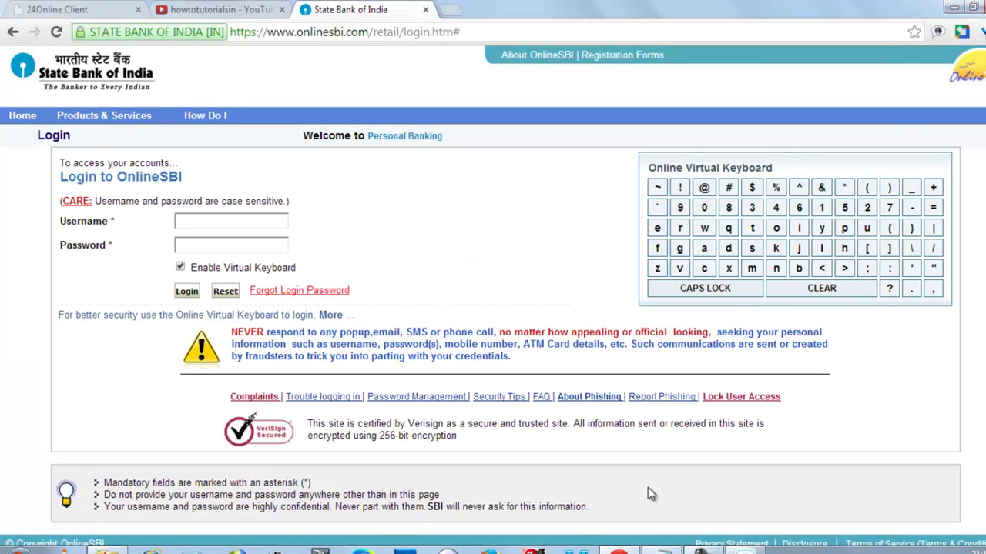
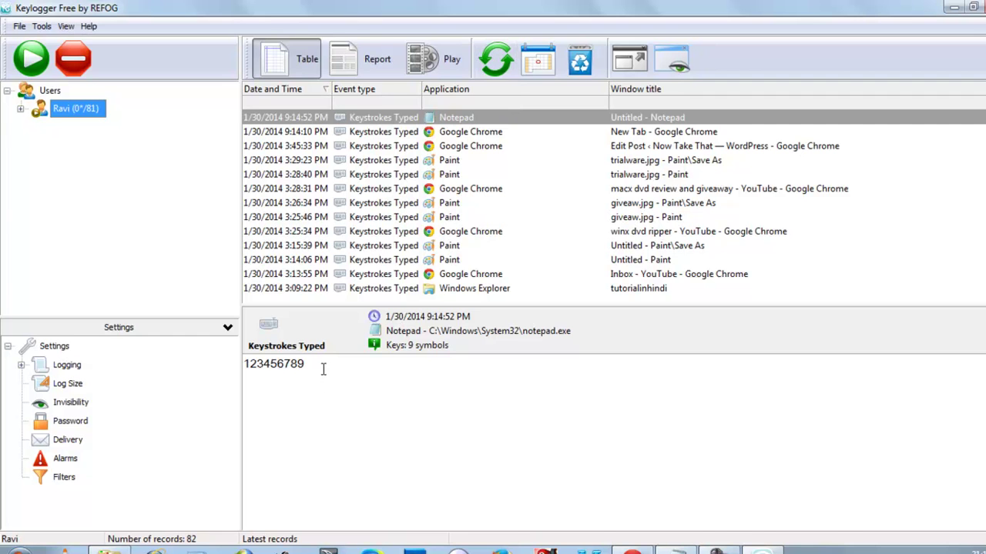
left_click(953, 10)
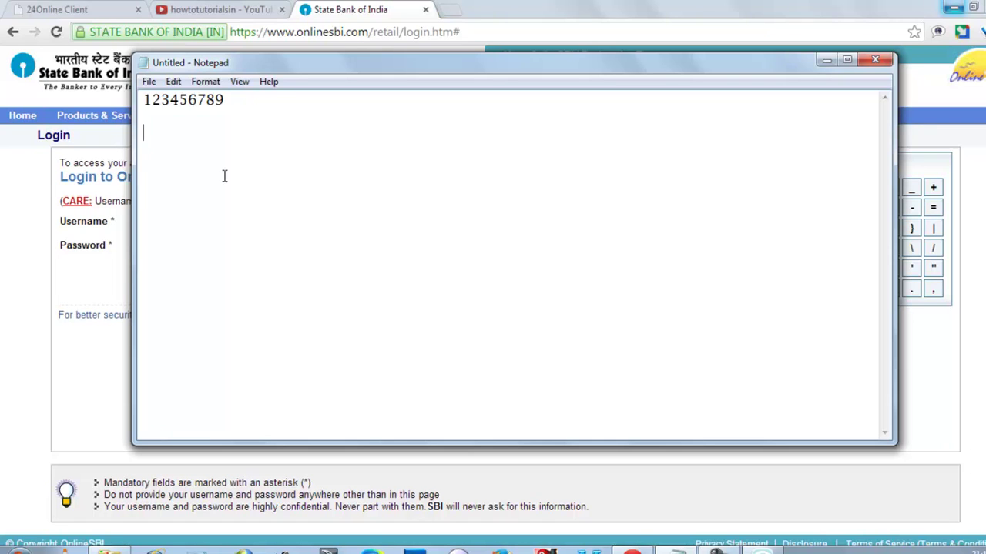
- Enter the password's first six digits on line two, overtyping the out-of-order ones
type("456")
left_click_drag(173, 139, 135, 143)
type("12")
type("3456")
left_click_drag(207, 132, 161, 132)
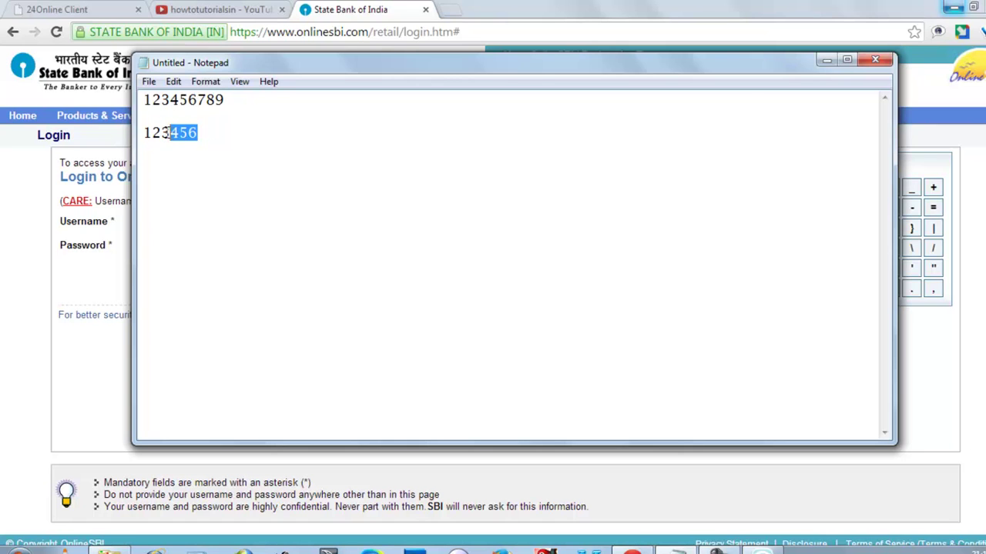
- Overtype the selected digits on line two and correct the two misplaced ones
type("4")
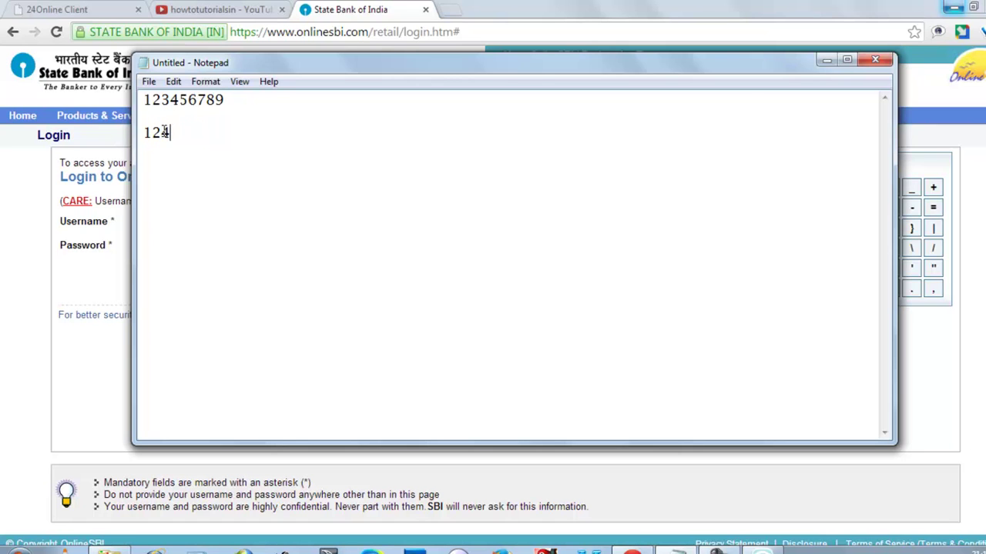
type("65")
left_click_drag(178, 135, 164, 135)
type("34")
- Add the final digits and fix the middle ones so line two matches the password exactly
left_click(204, 131)
type("89")
key("Left")
key("Left")
type("53")
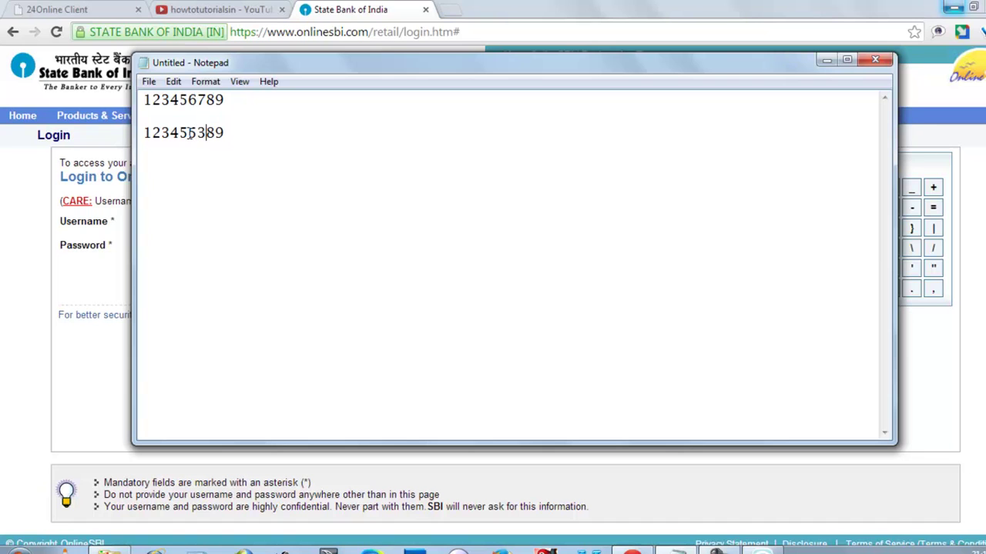
key("shift+Left")
key("shift+Left")
type("67")
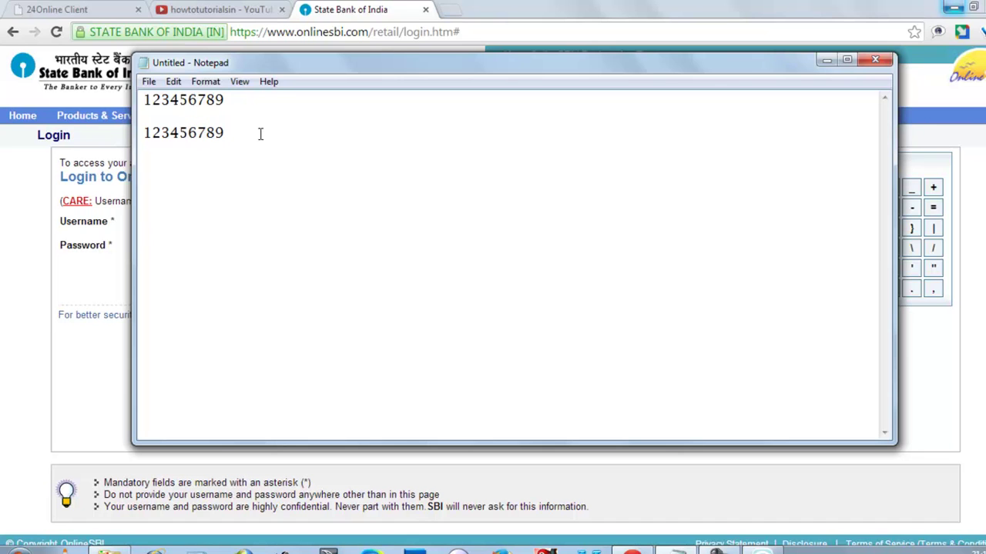
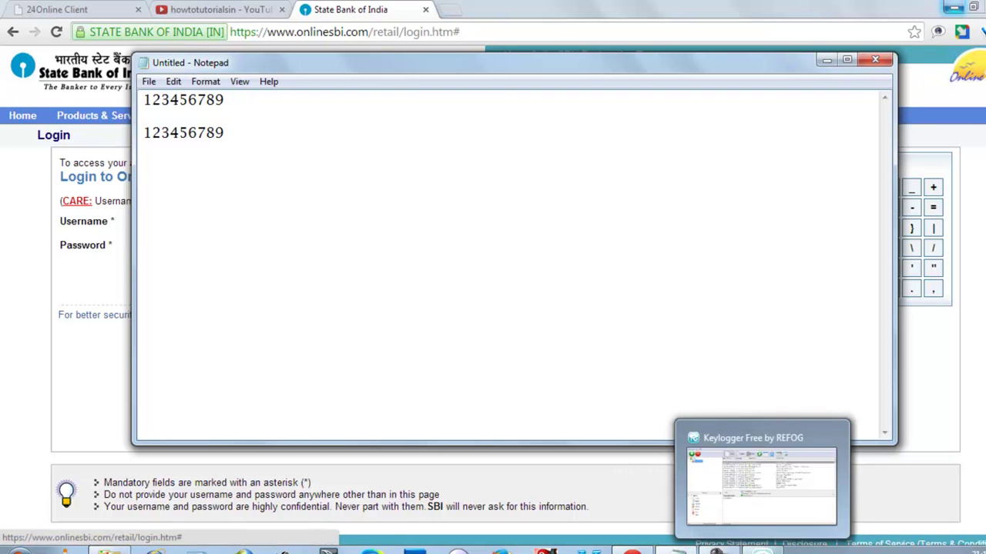
- Bring the Keylogger Free by REFOG window to the front from the taskbar preview
left_click(759, 472)
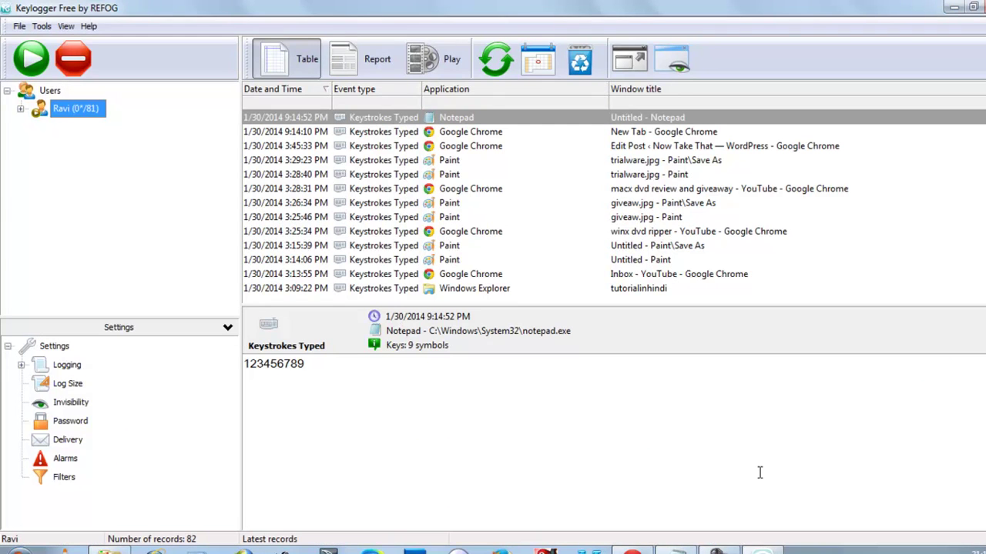
- Refresh the log, view the 9:16:00 PM Notepad record's 22 scrambled keys, and compare with Notepad
left_click(488, 62)
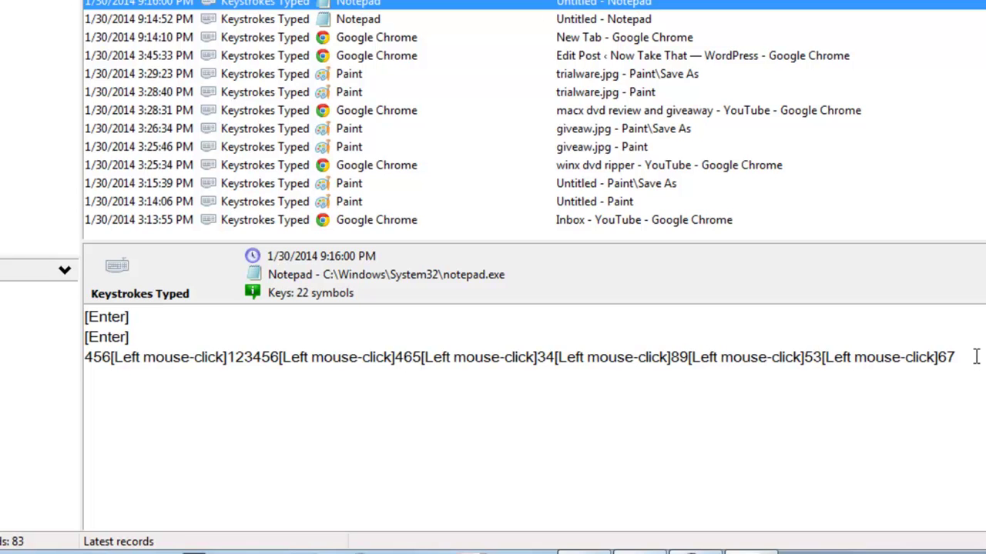
left_click(974, 356)
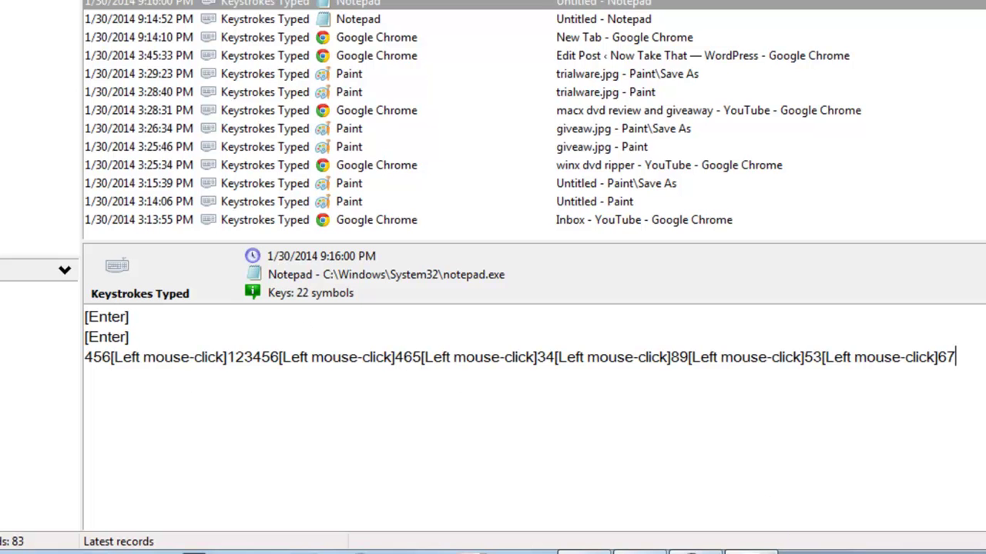
mouse_move(624, 553)
left_click(646, 496)
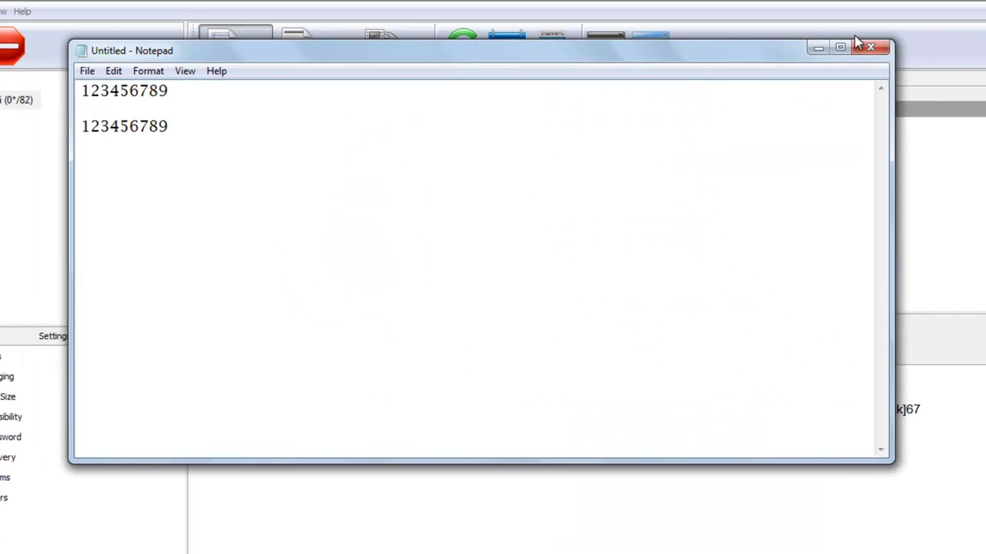
left_click(843, 2)
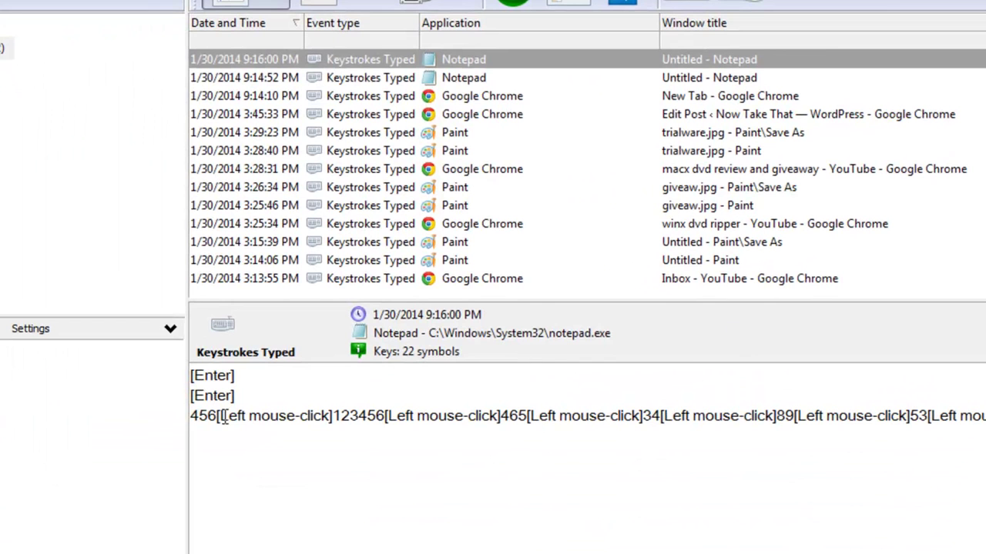